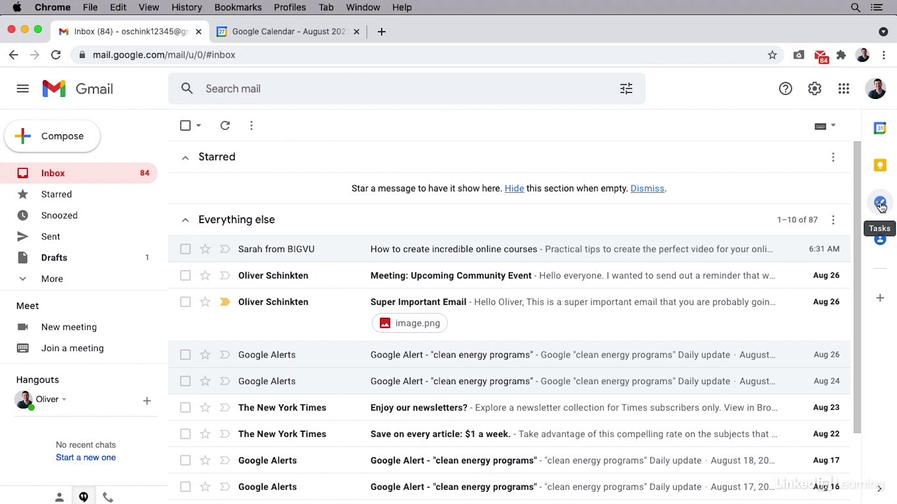
Add a 'TPS Reports' task with the details 'Add cover letters to TPS Reports'
click(881, 205)
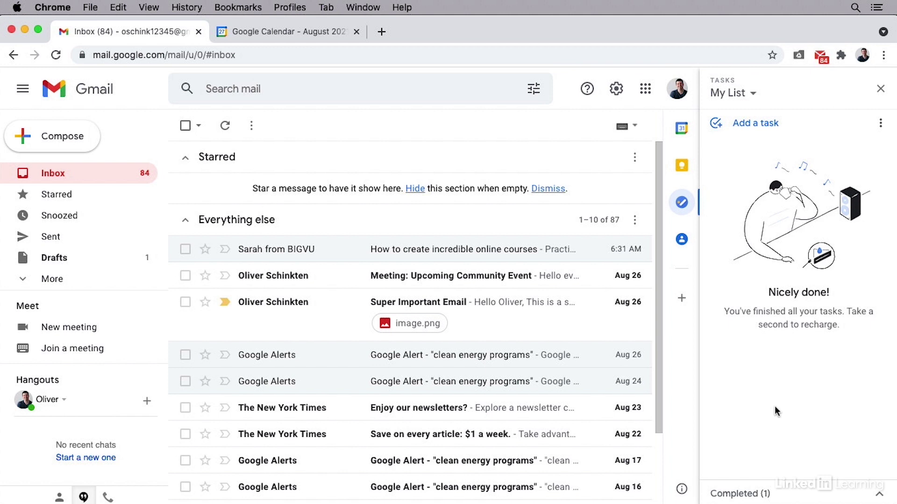
click(755, 126)
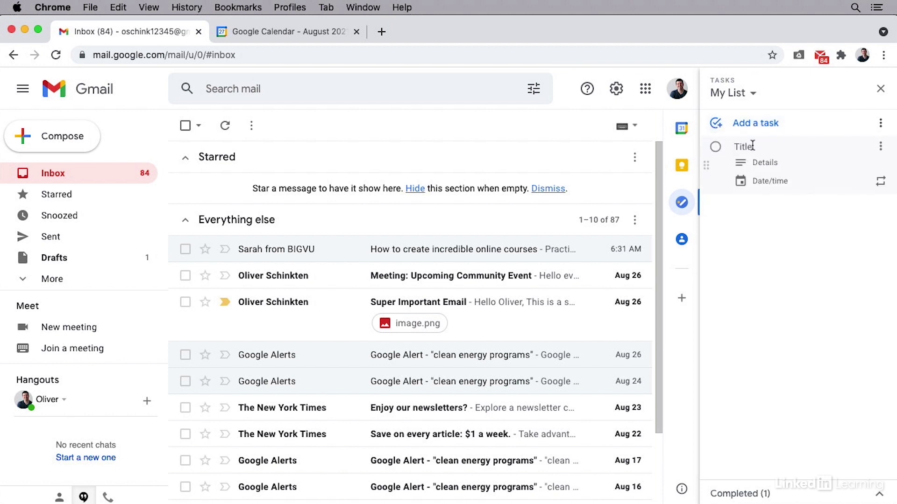
text(TPS Reports)
click(780, 162)
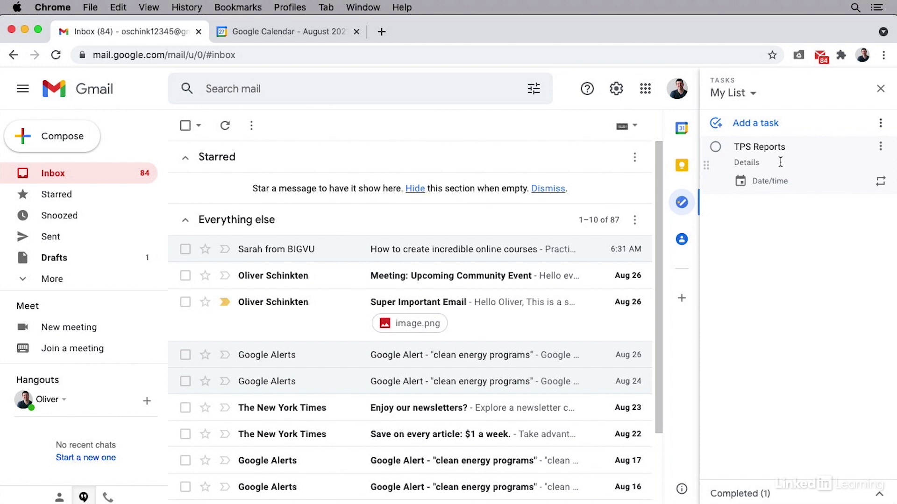
text(Add cover letters to TPS Reports)
click(782, 297)
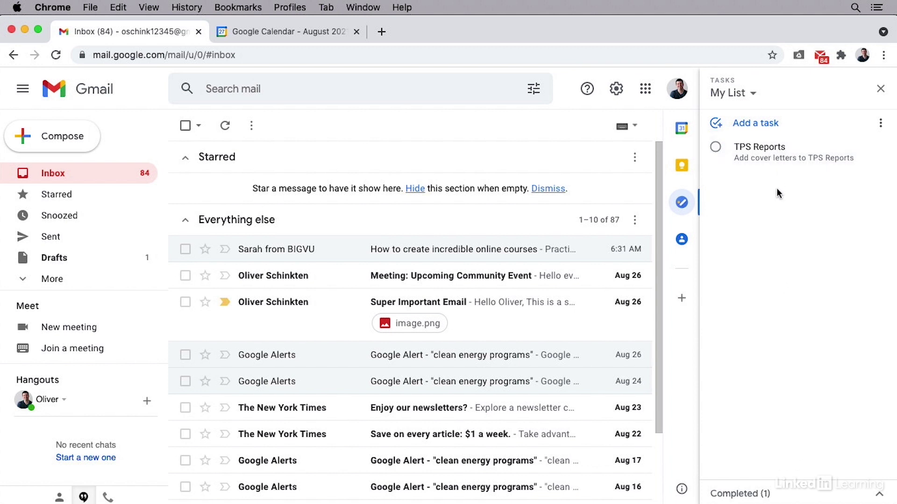
Close and reopen the Tasks panel, then start another blank task
click(880, 88)
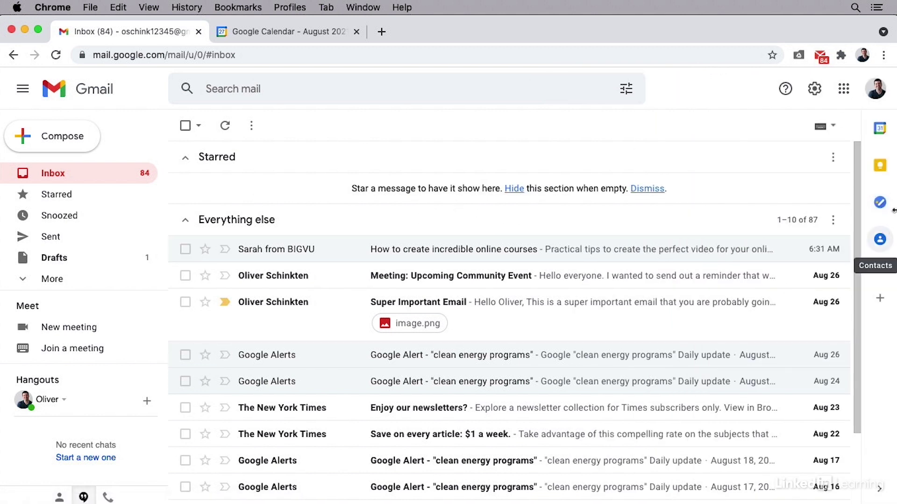
click(880, 204)
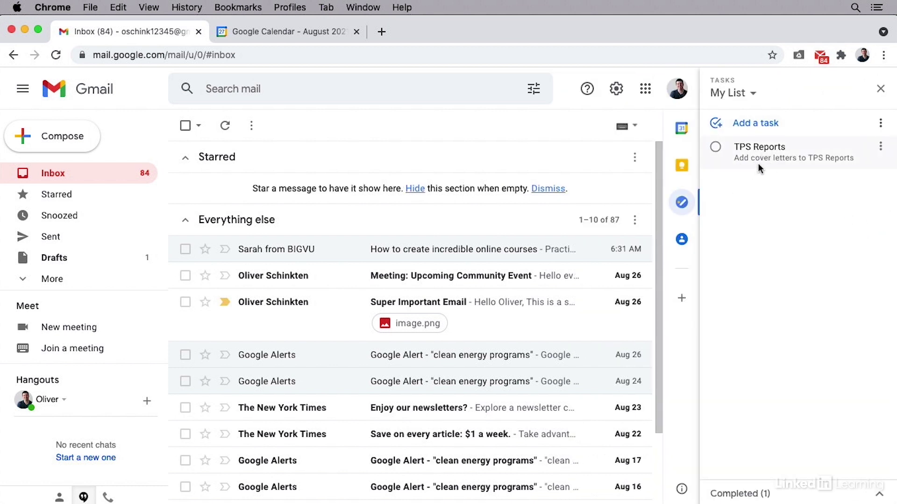
click(760, 123)
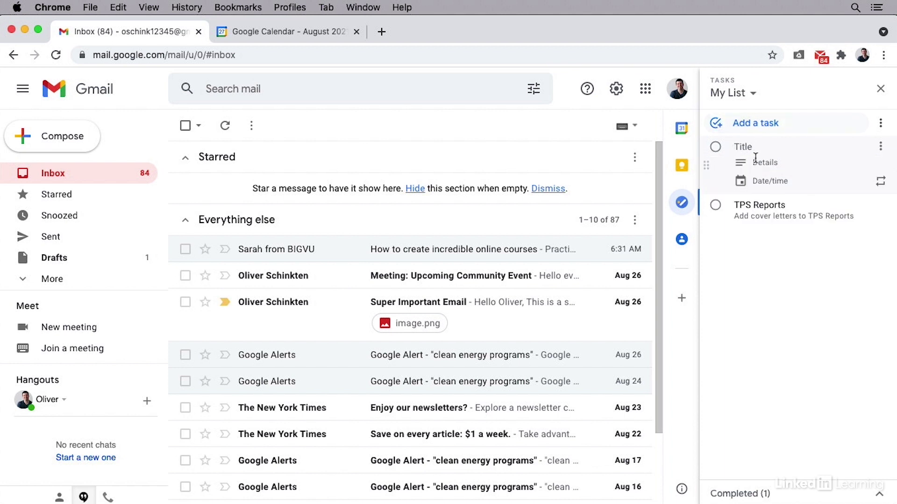
Title the new task as a meeting with a contact; pick Sep 1, 11:00 AM, then cancel from Repeat
text(Meeting with Ella)
click(773, 183)
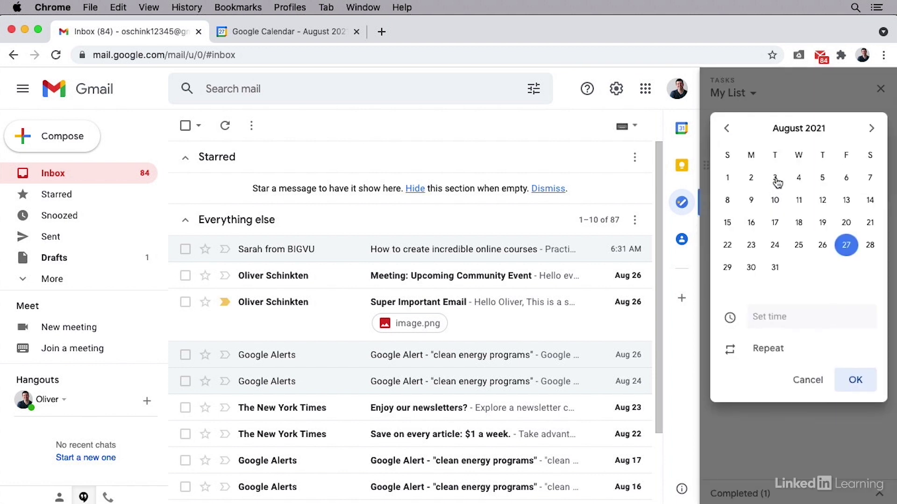
click(872, 130)
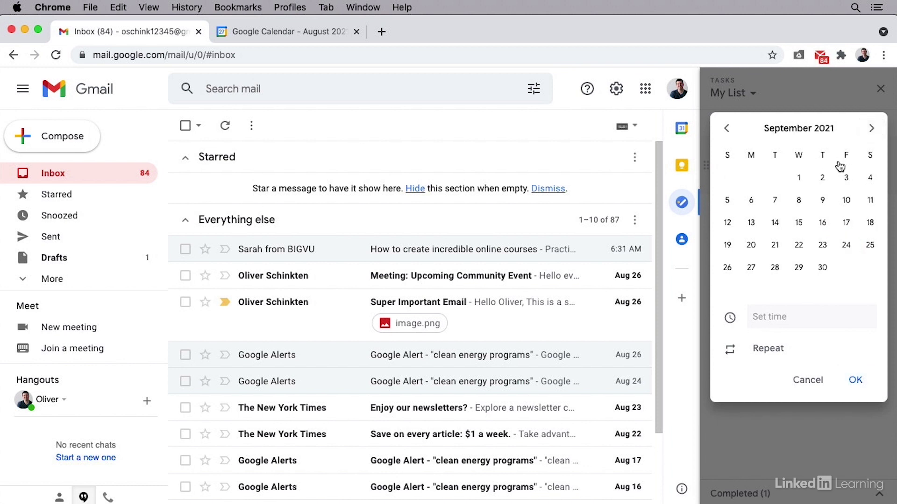
click(800, 178)
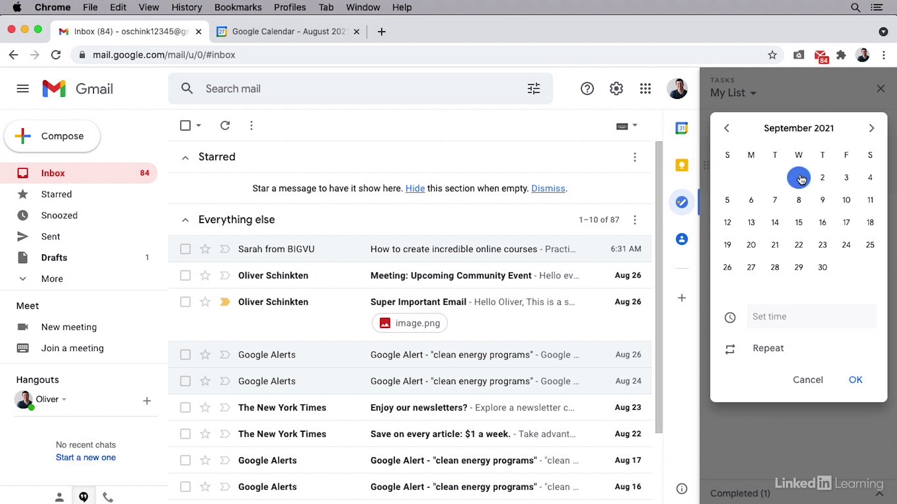
click(768, 312)
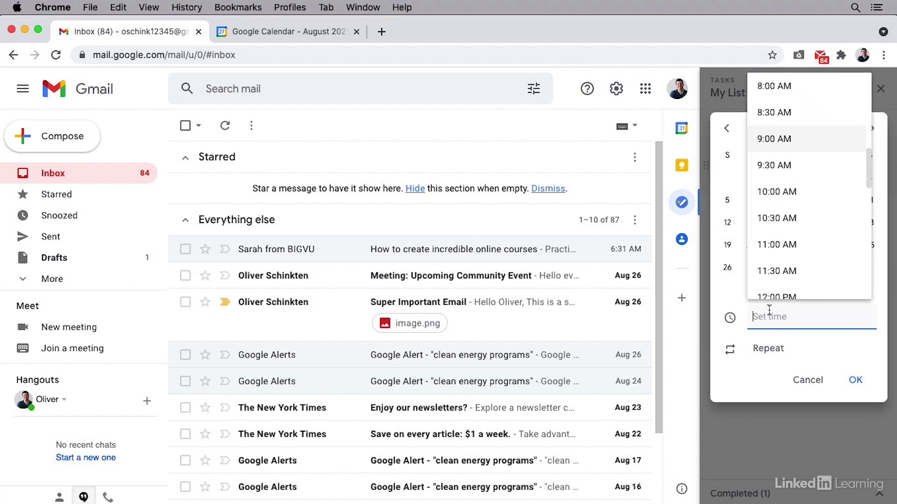
click(778, 247)
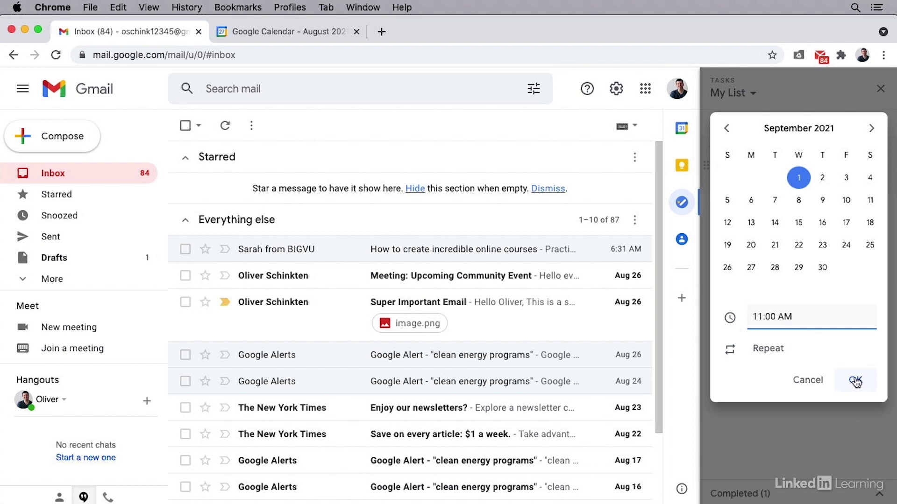
click(777, 354)
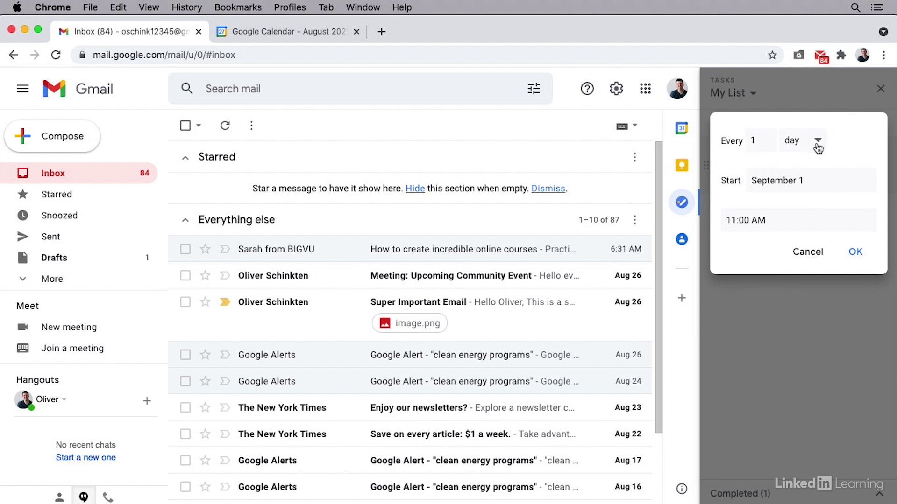
click(812, 253)
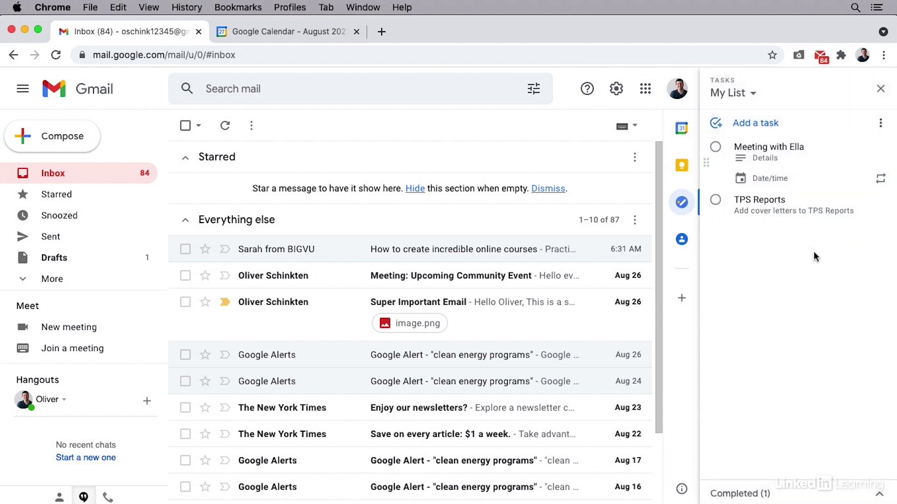
Schedule the meeting task for Wed, Sep 1 at 11:00 AM, collapse it, then view Google Calendar
click(799, 147)
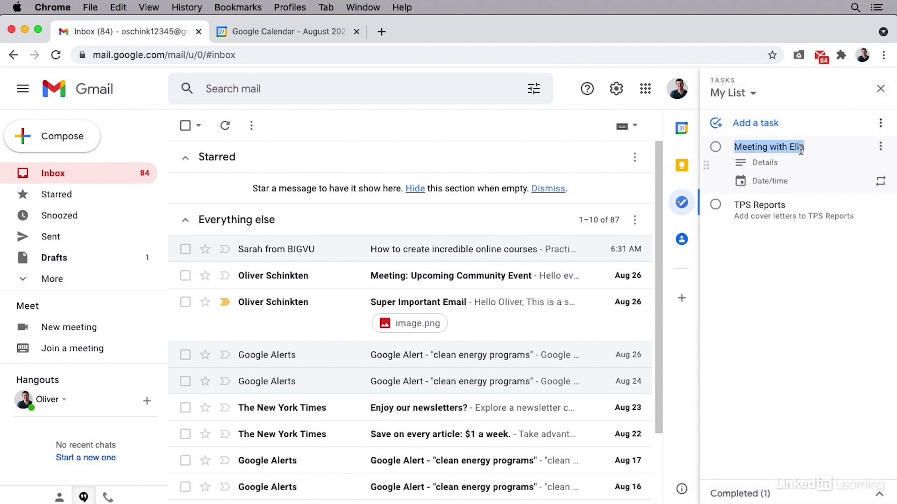
click(777, 188)
click(871, 128)
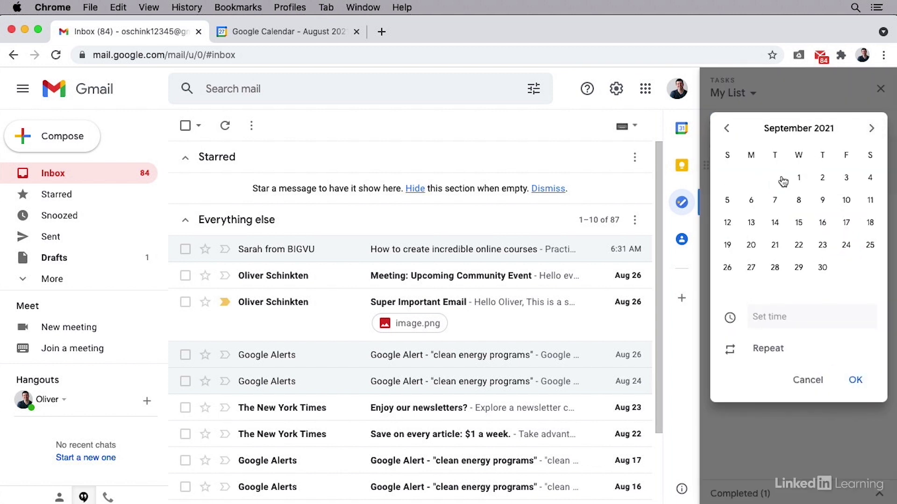
click(797, 178)
click(766, 316)
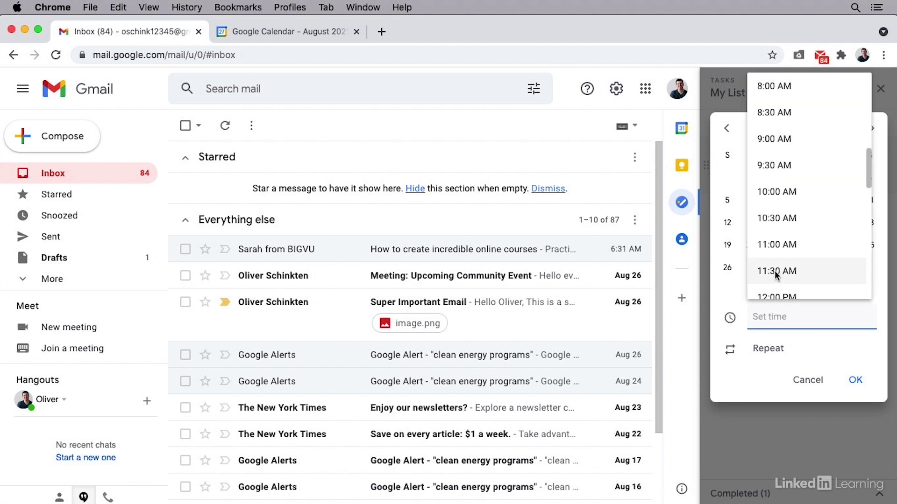
click(784, 245)
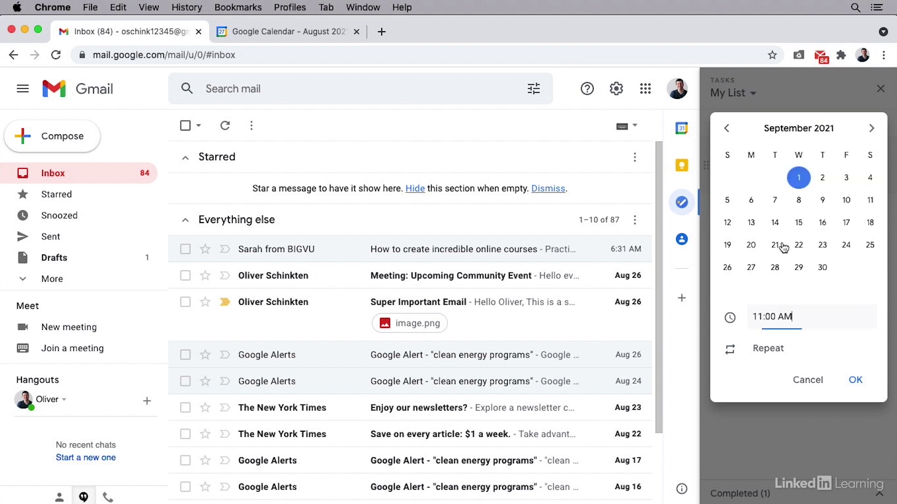
click(855, 380)
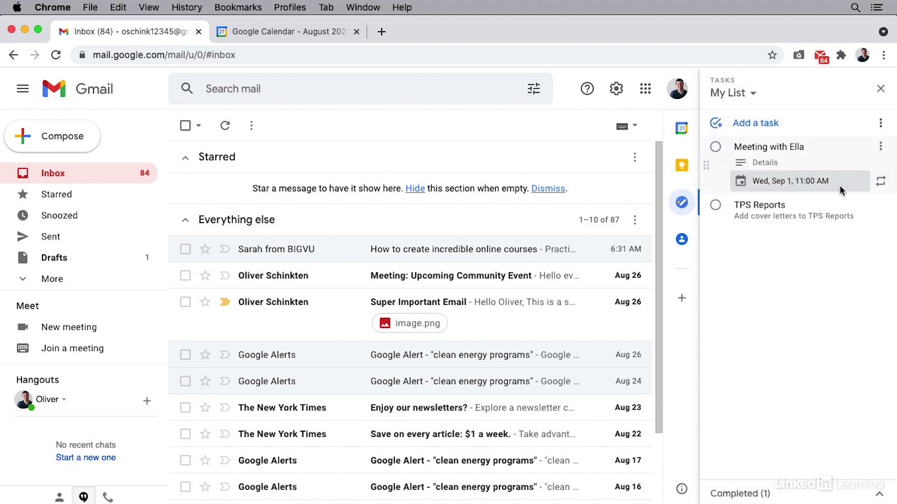
click(796, 328)
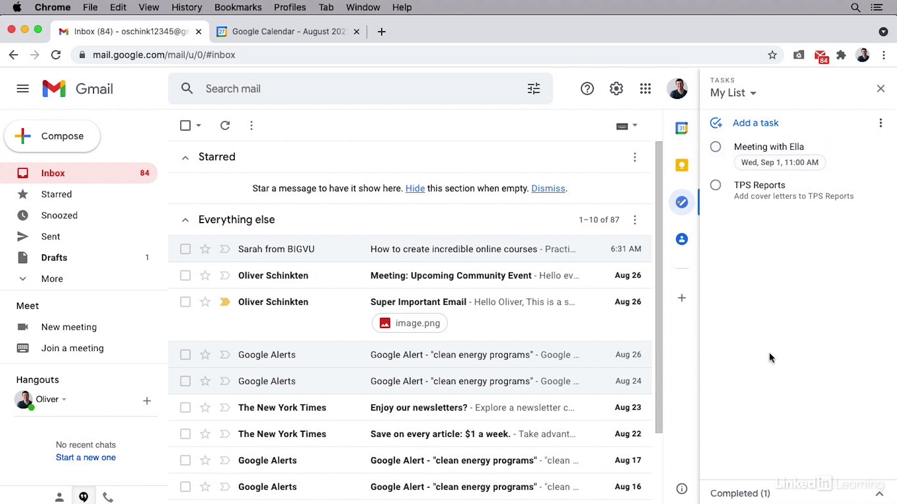
click(294, 40)
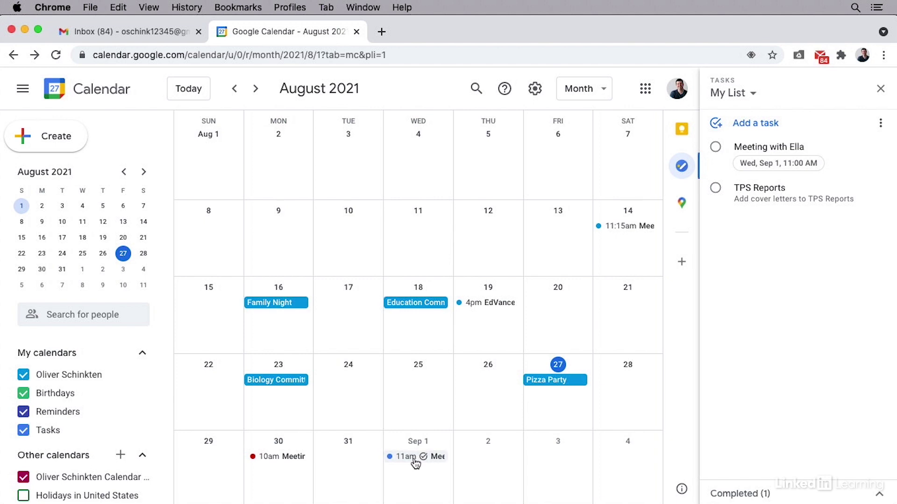
In Google Calendar, move the meeting task to Thu, Sep 2 with time 11:00 AM
drag(449, 459, 489, 460)
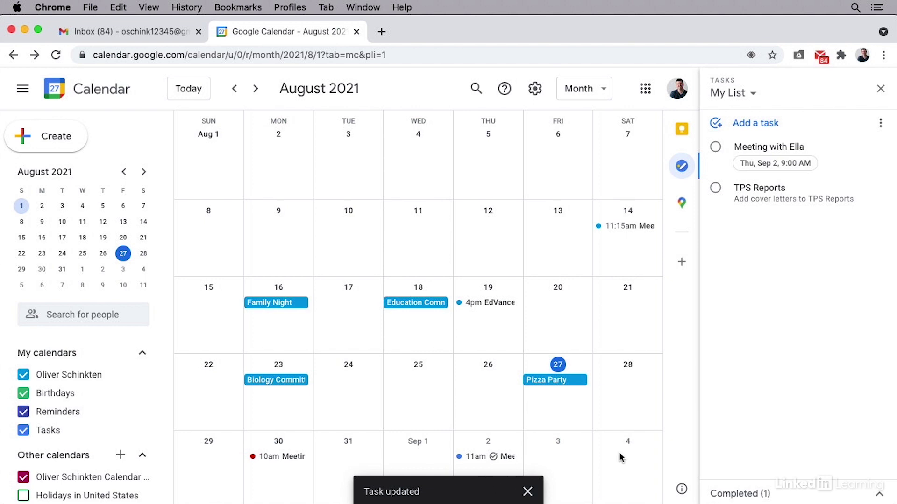
click(800, 164)
click(778, 316)
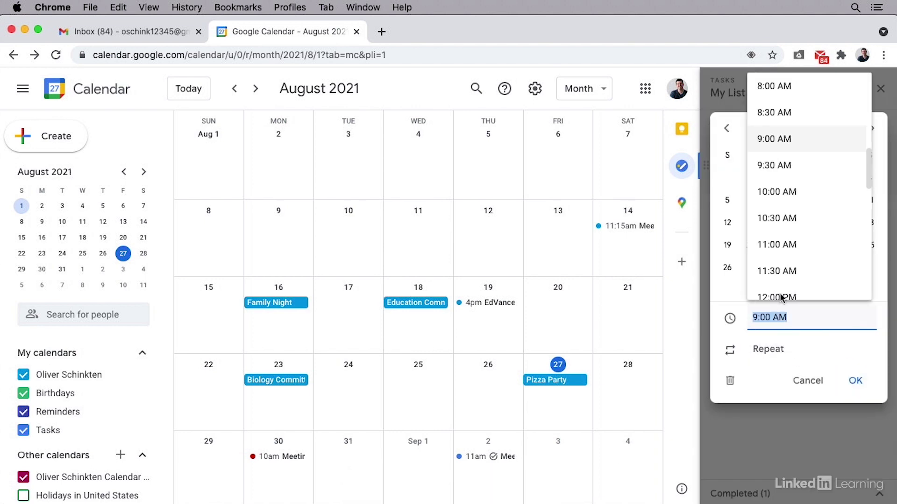
click(783, 242)
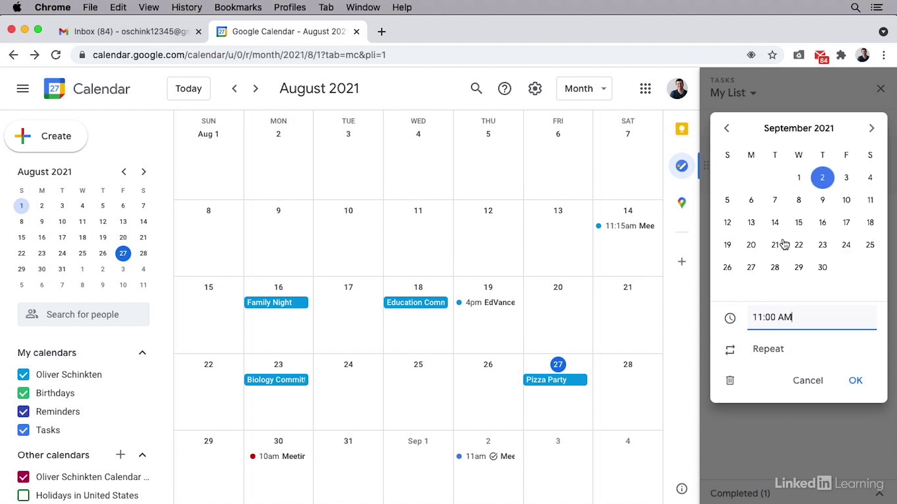
click(858, 380)
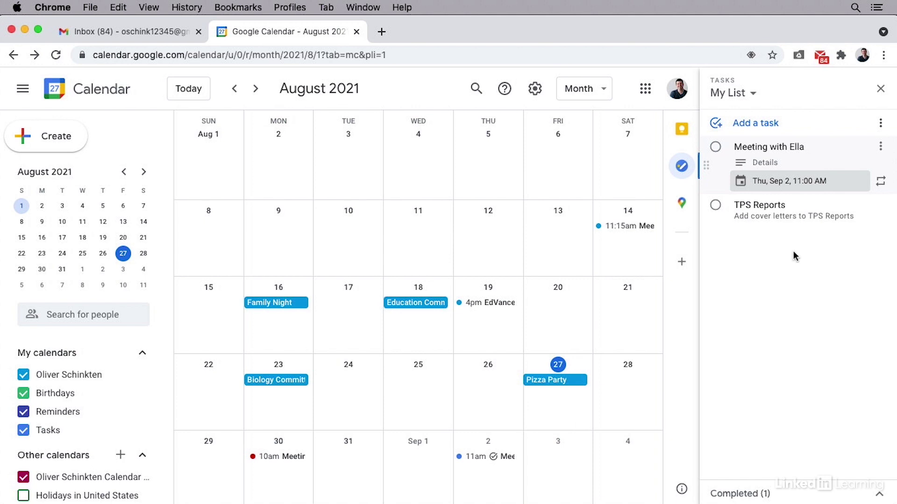
click(157, 32)
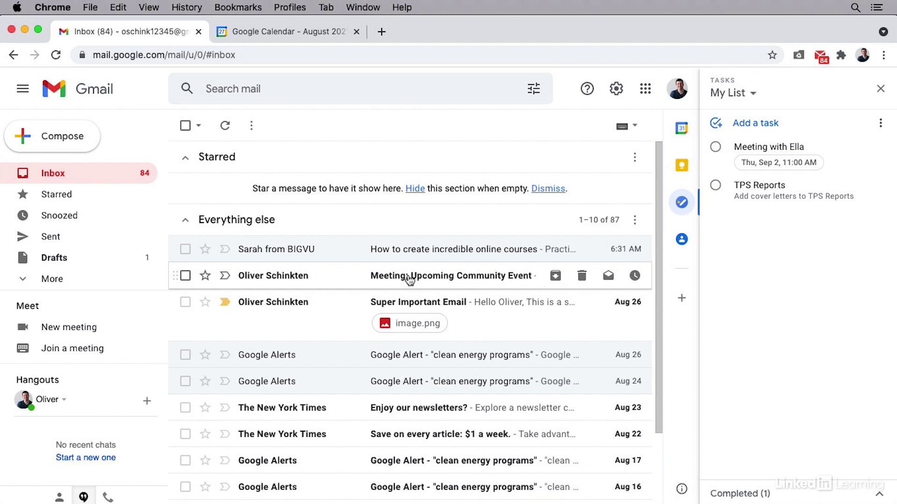
Create a linked task from the 'Meeting: Upcoming Community Event' email and collapse its details
drag(410, 279, 713, 184)
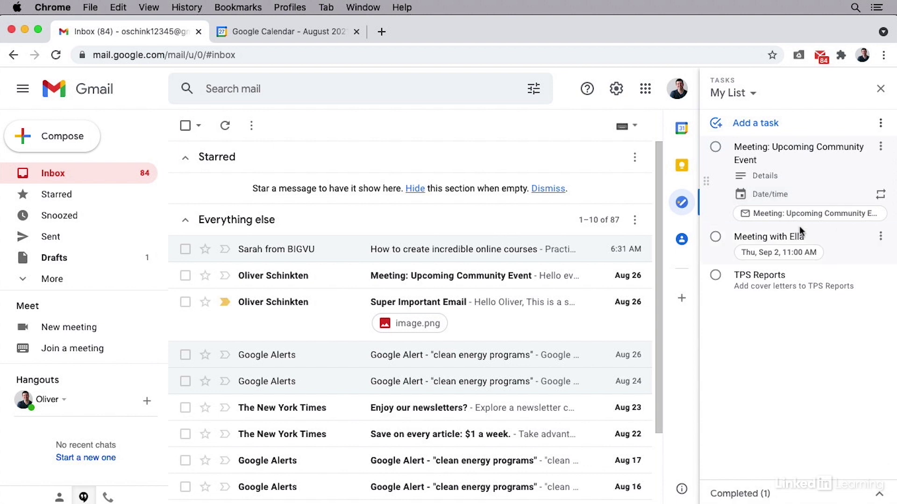
click(766, 375)
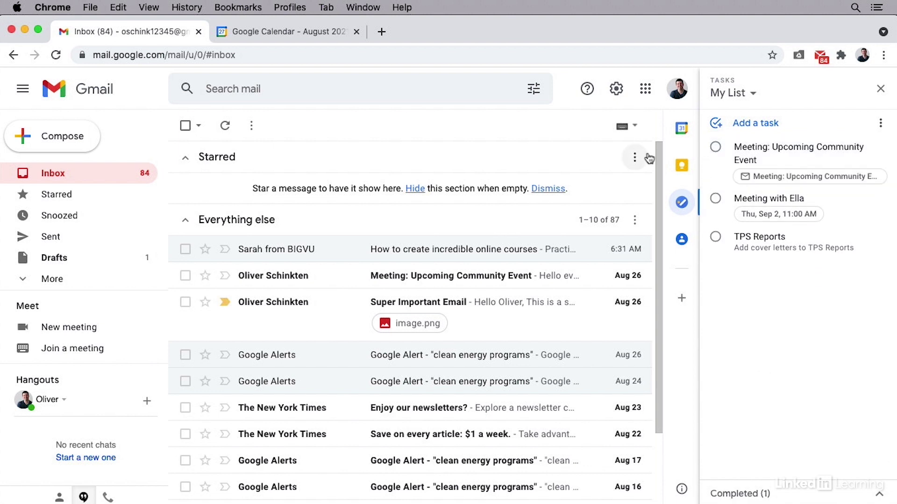
Mark TPS Reports and the meeting task complete, then expand the Completed (3) section
click(880, 89)
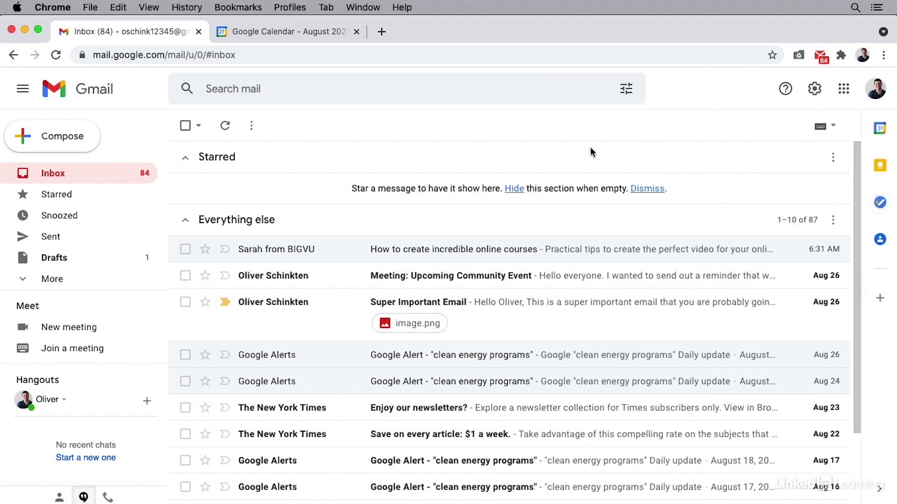
click(879, 202)
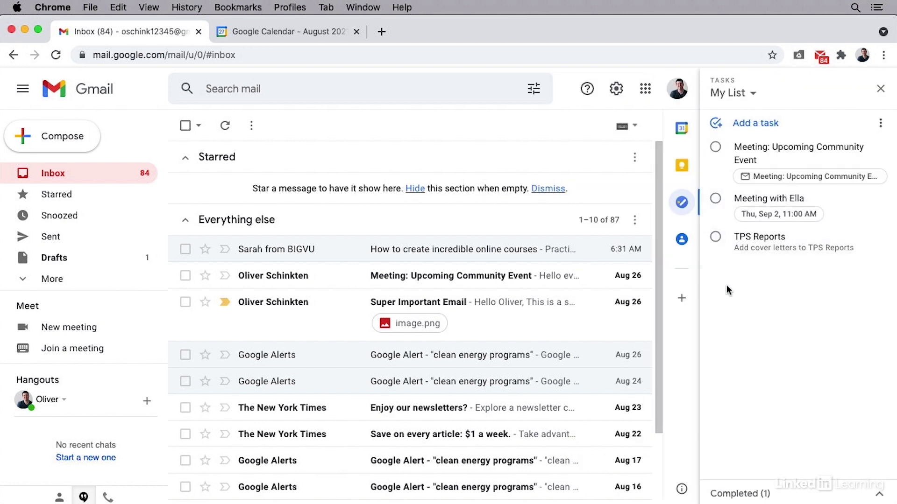
click(715, 240)
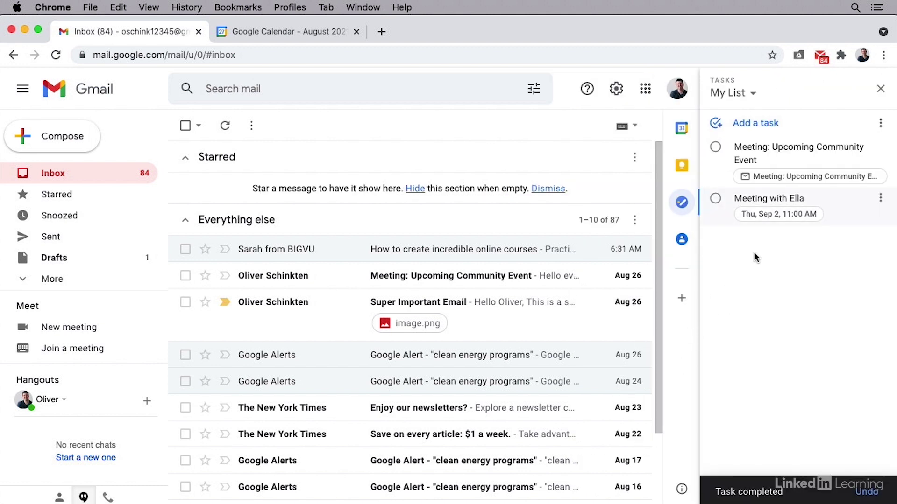
click(719, 200)
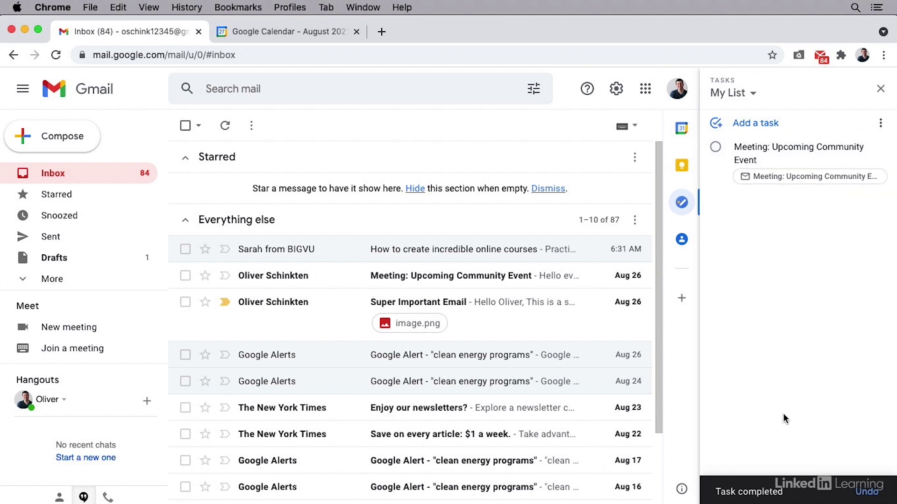
click(876, 494)
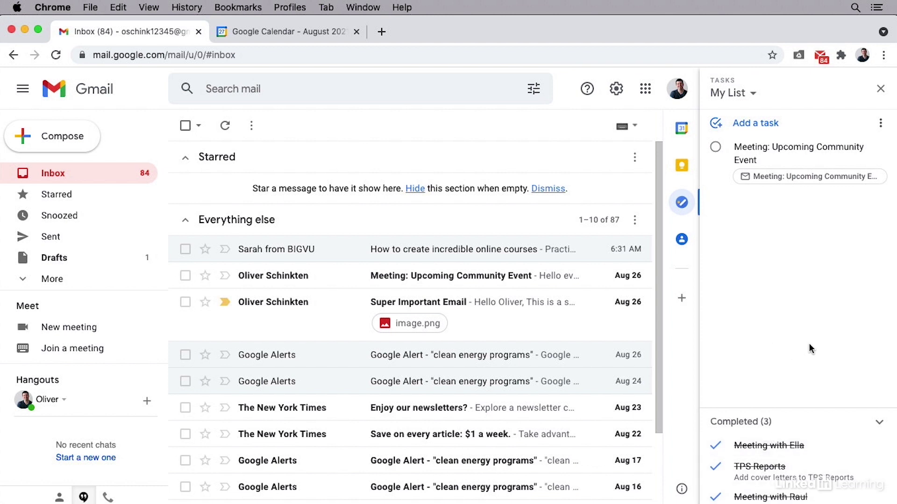
click(753, 96)
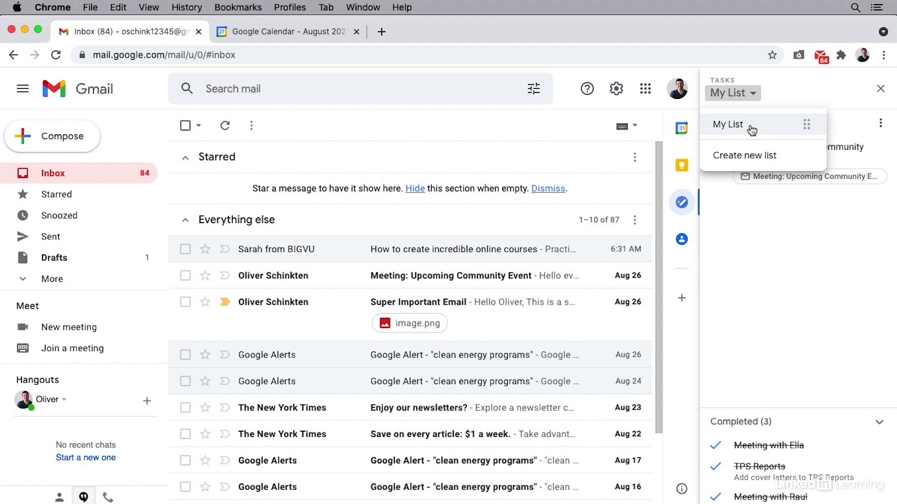
click(835, 250)
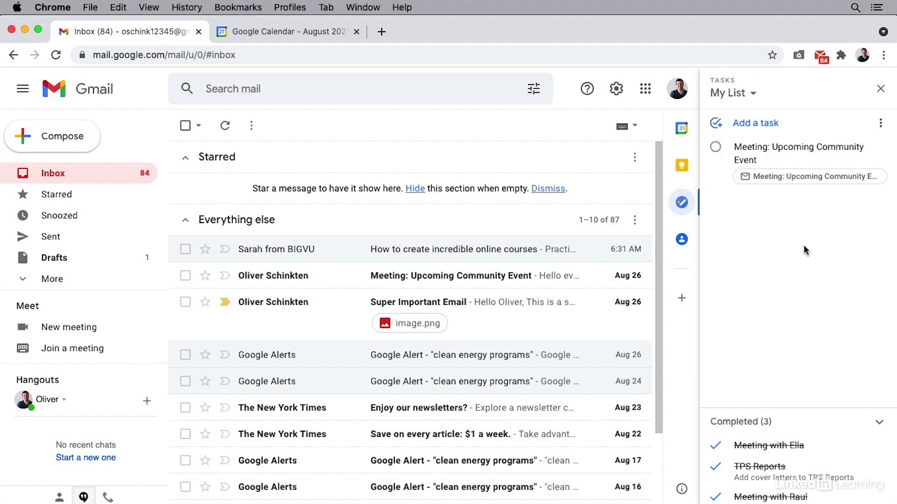